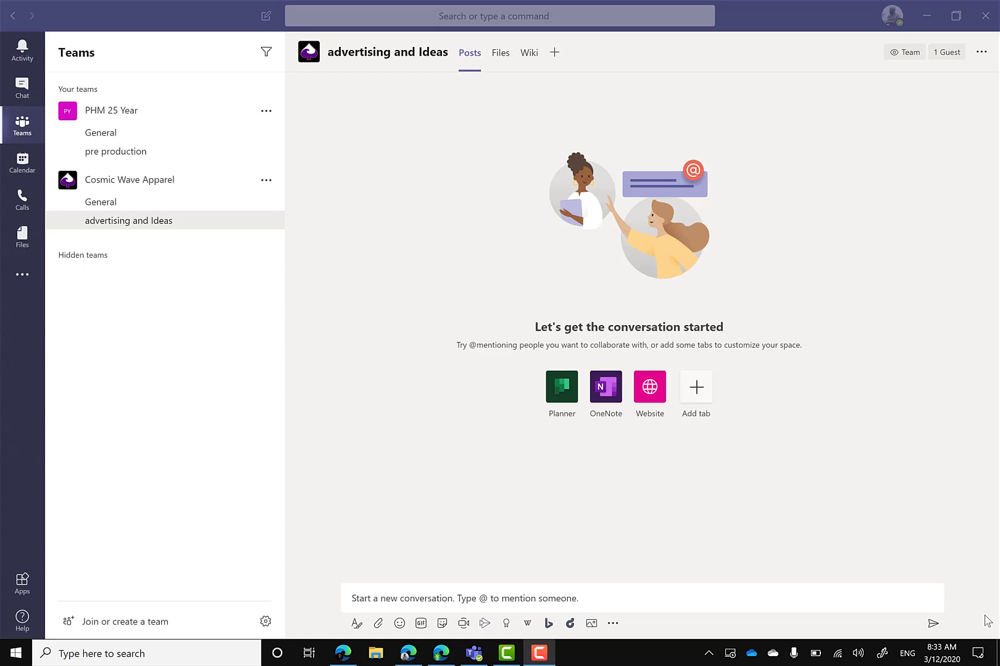
Open the profile menu from the avatar at the top right of Teams.
{"action": "left_click", "coordinate": [890, 19]}
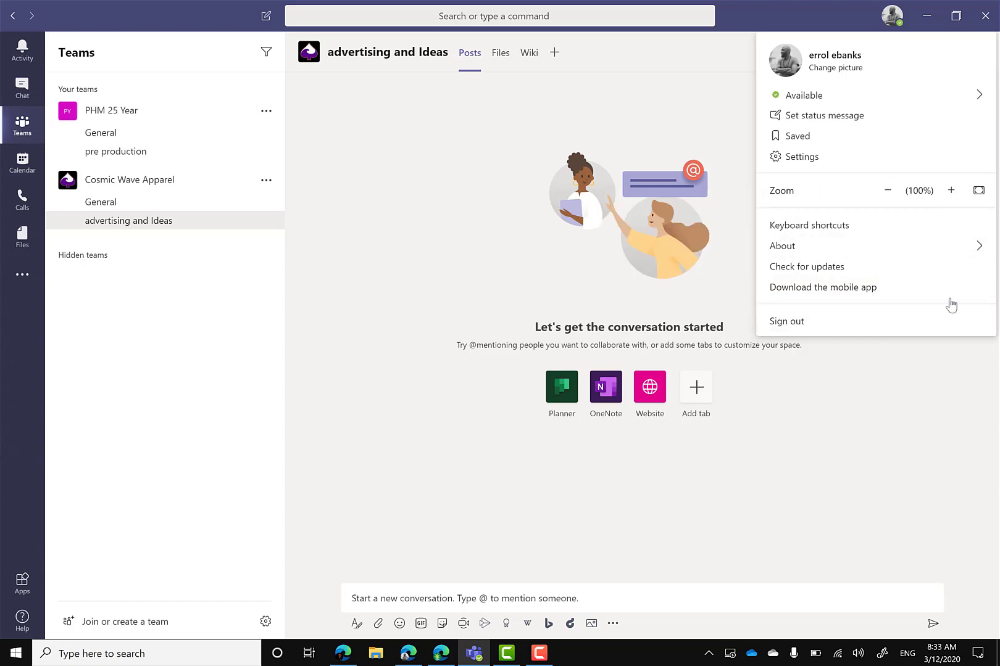
Look through the account and Help menus in the desktop app, then dismiss them.
{"action": "left_click", "coordinate": [480, 542]}
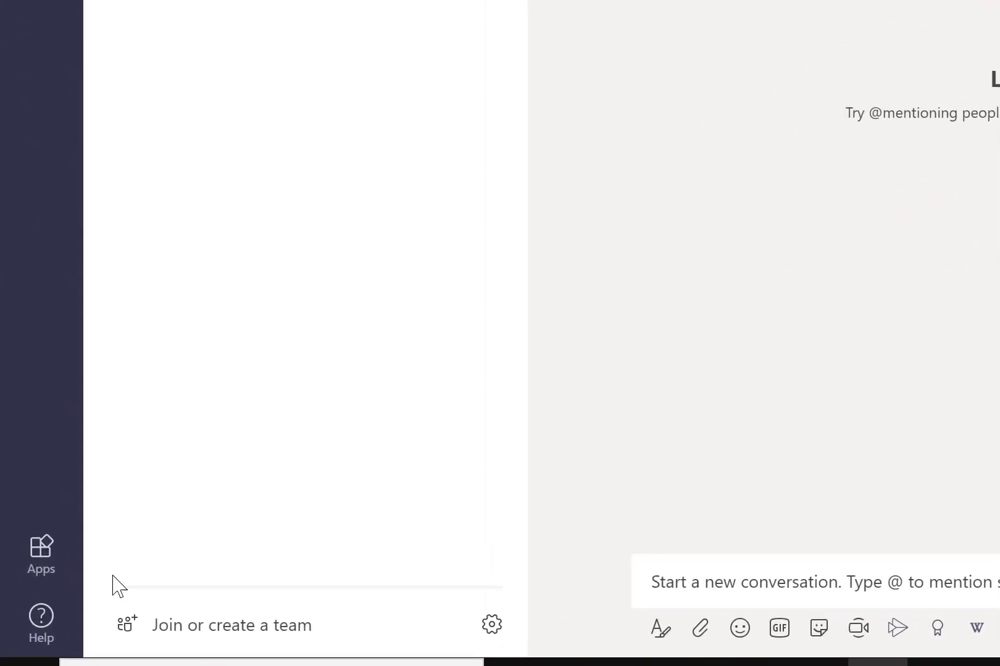
{"action": "left_click", "coordinate": [38, 642]}
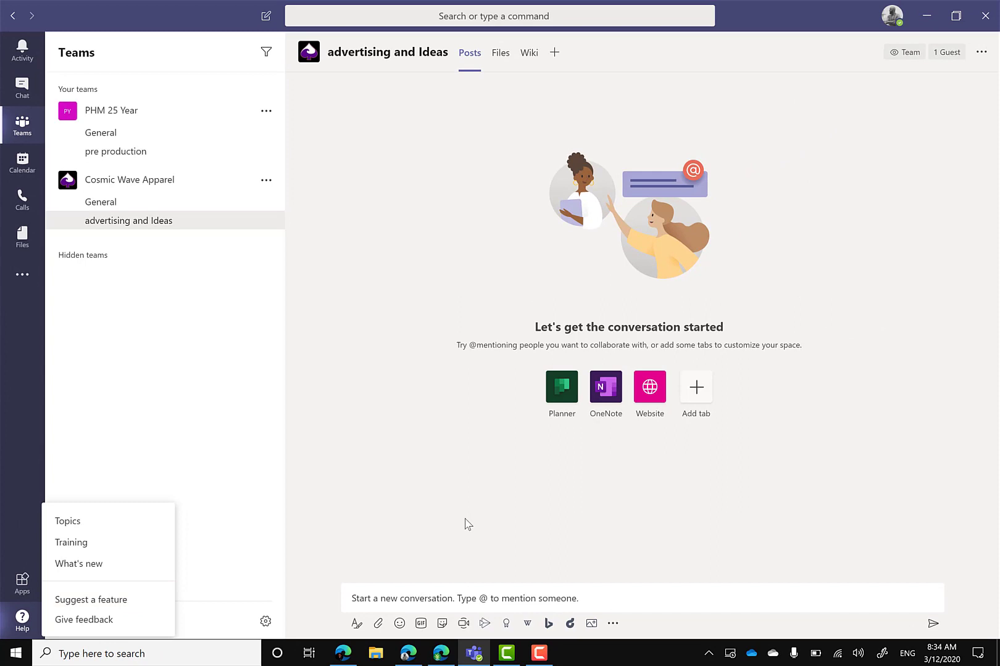
{"action": "left_click", "coordinate": [468, 523]}
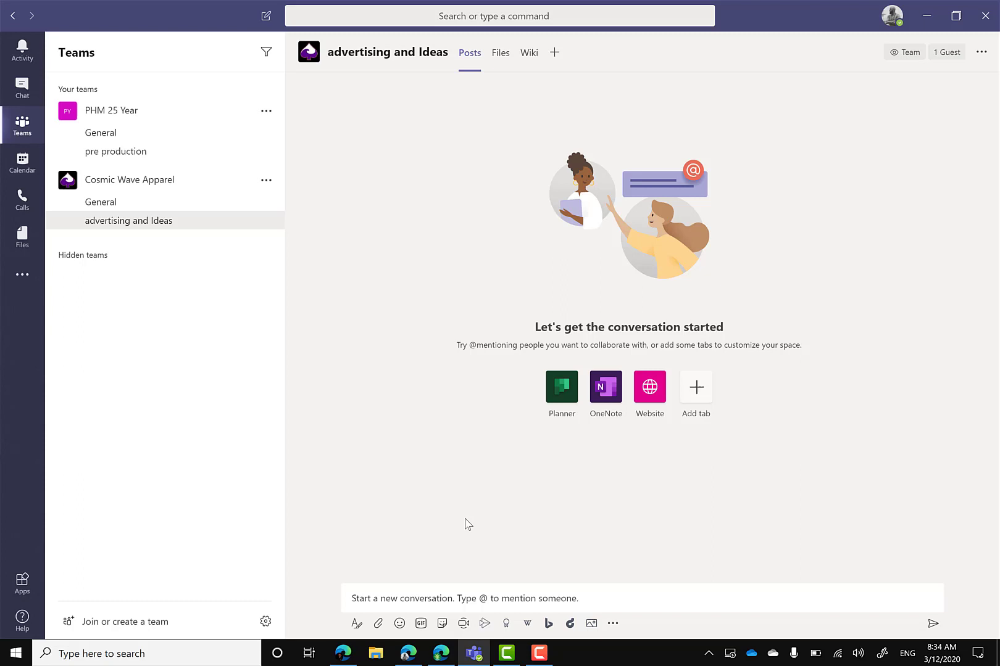
{"action": "left_click", "coordinate": [888, 16]}
{"action": "mouse_move", "coordinate": [868, 258]}
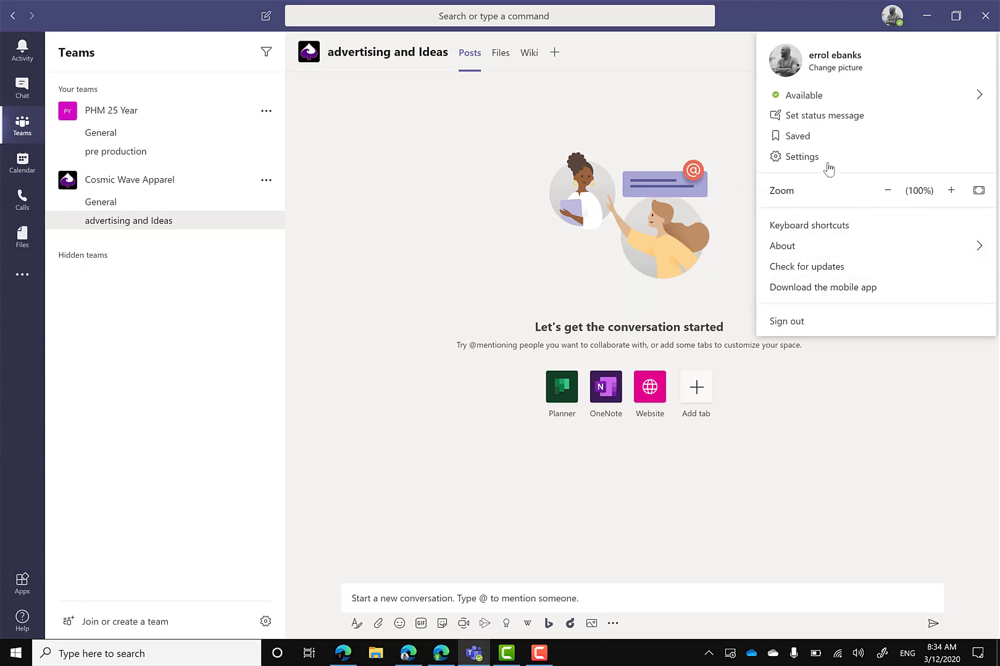
{"action": "left_click", "coordinate": [657, 310]}
{"action": "left_click", "coordinate": [408, 652]}
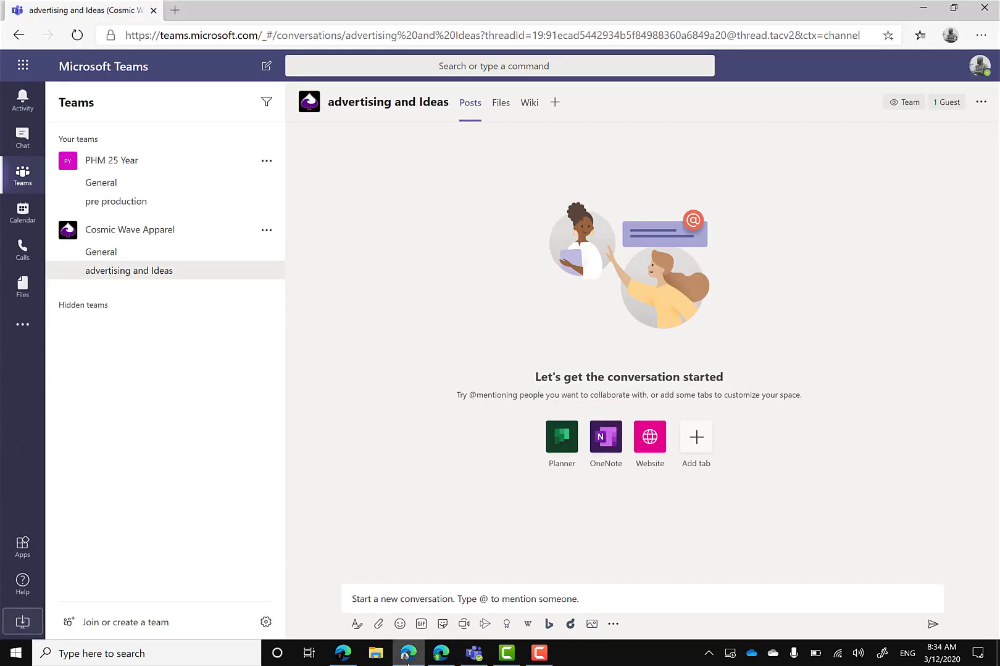
{"action": "left_click", "coordinate": [408, 661]}
{"action": "left_click", "coordinate": [408, 661]}
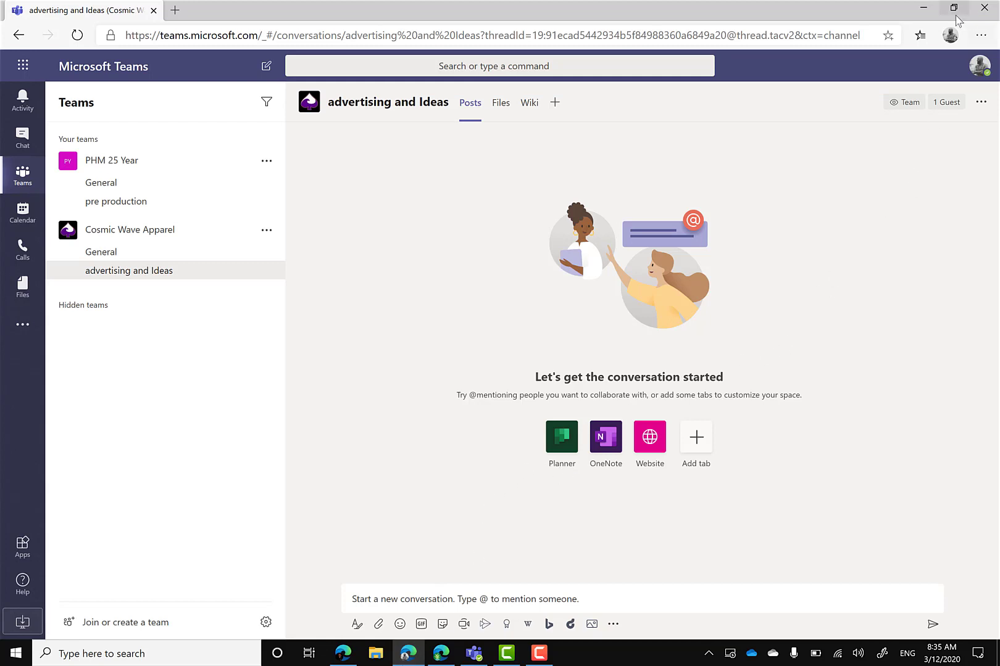
{"action": "left_click", "coordinate": [949, 36]}
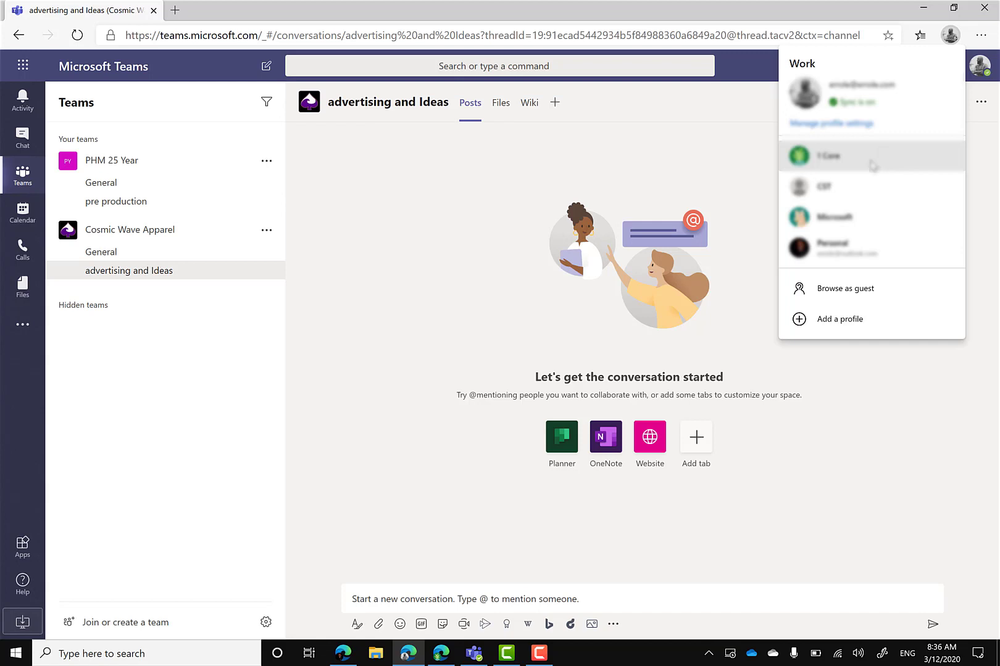
{"action": "left_click", "coordinate": [440, 653]}
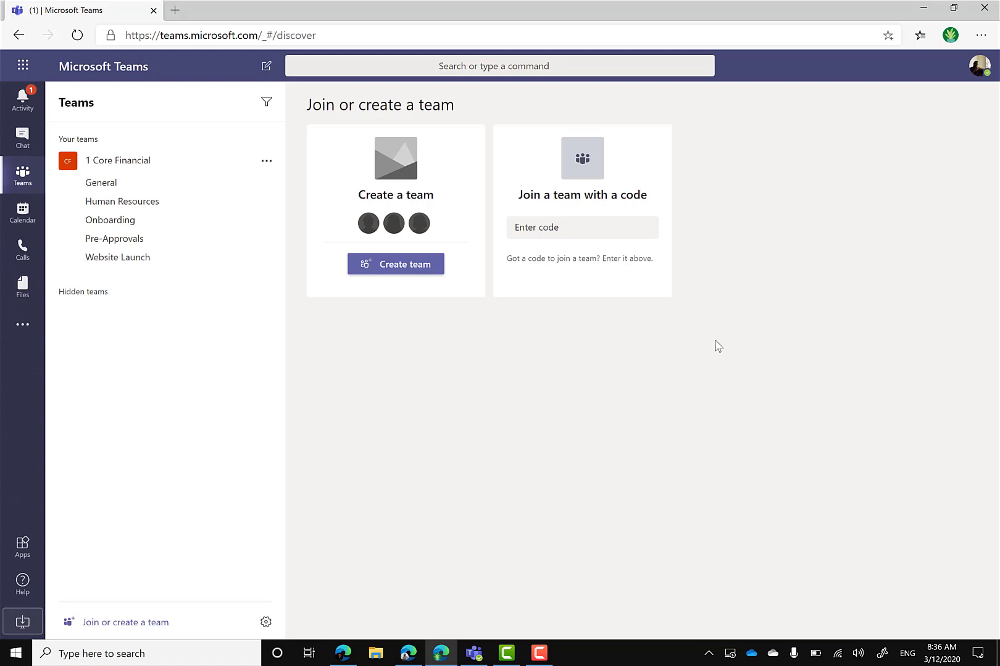
{"action": "left_click", "coordinate": [417, 651]}
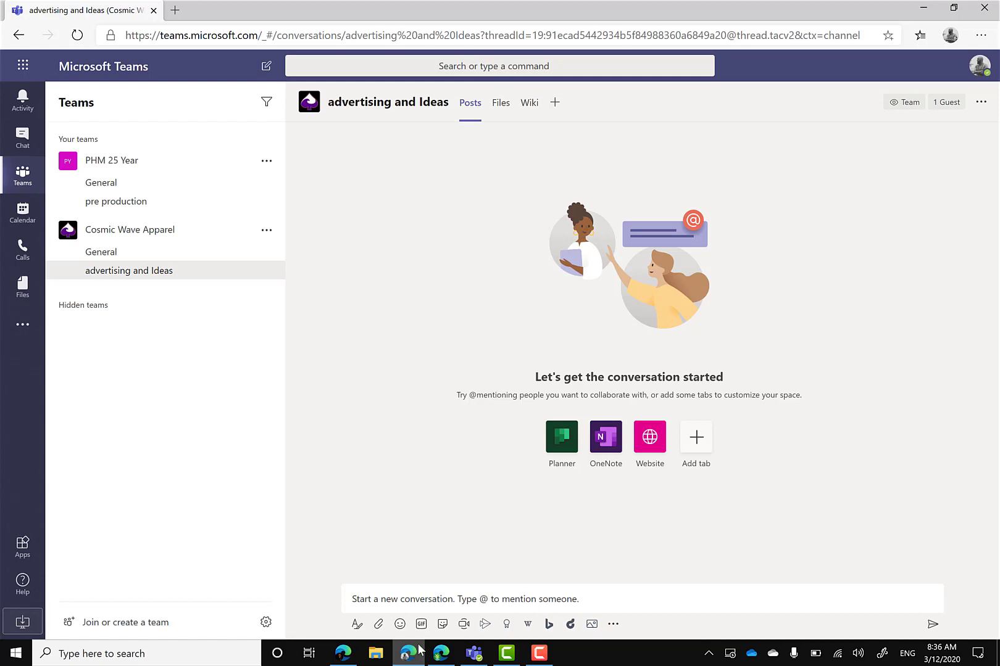
Install the Teams site as an Edge app named 'Microsoft Teams' plus the account holder's name.
{"action": "left_click", "coordinate": [982, 37]}
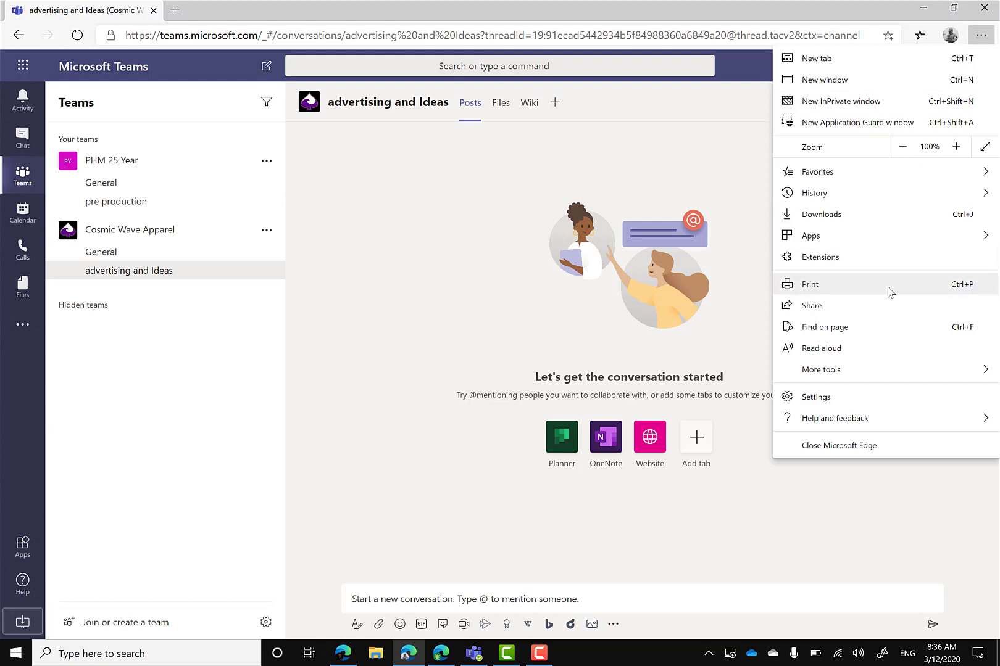
{"action": "mouse_move", "coordinate": [905, 239]}
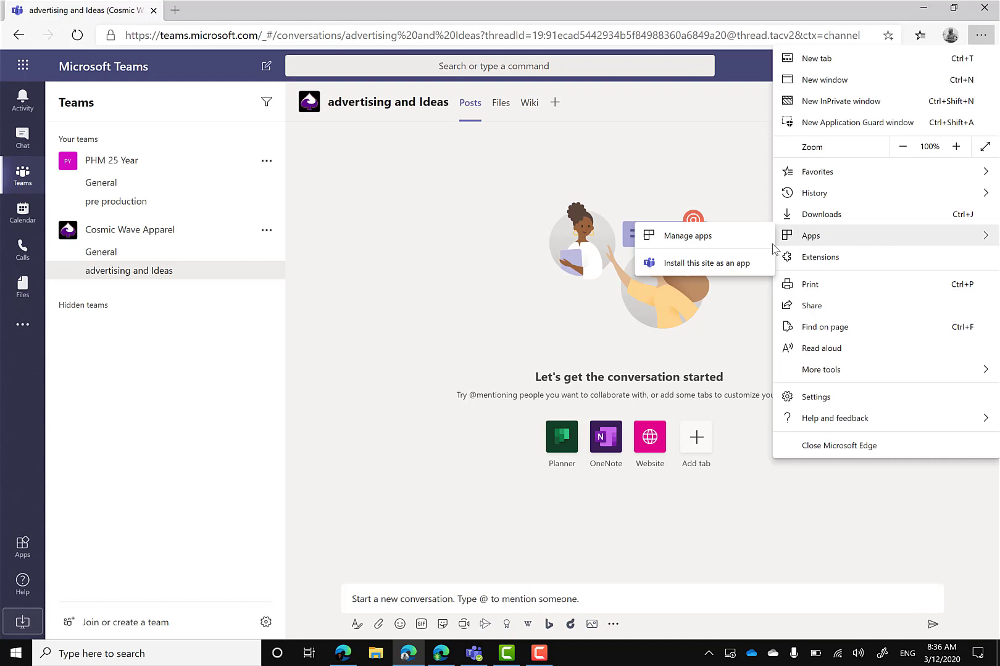
{"action": "left_click", "coordinate": [728, 264]}
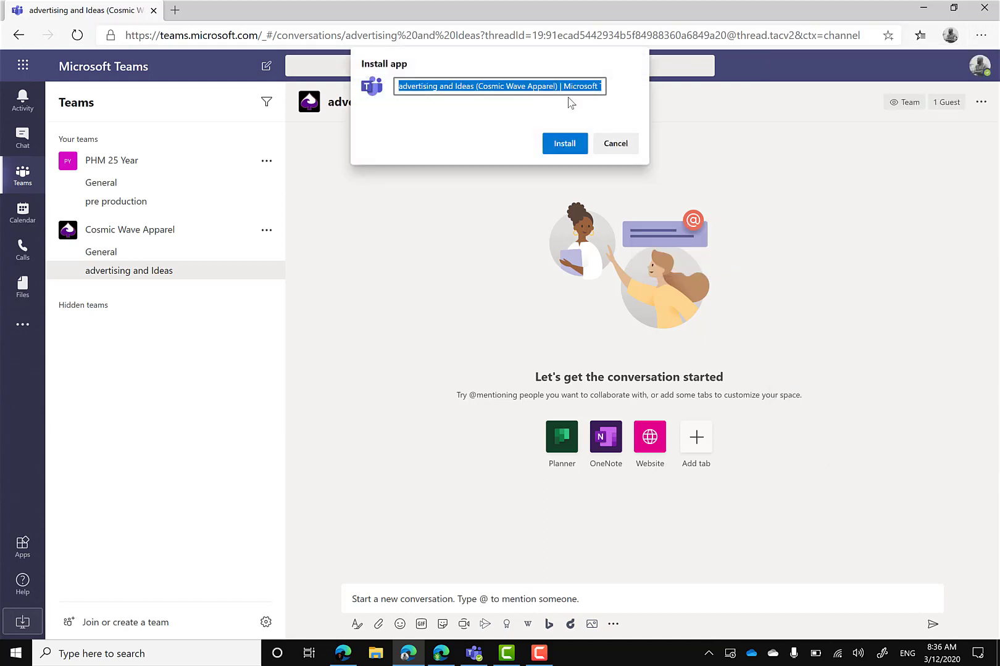
{"action": "type", "text": "Microsof"}
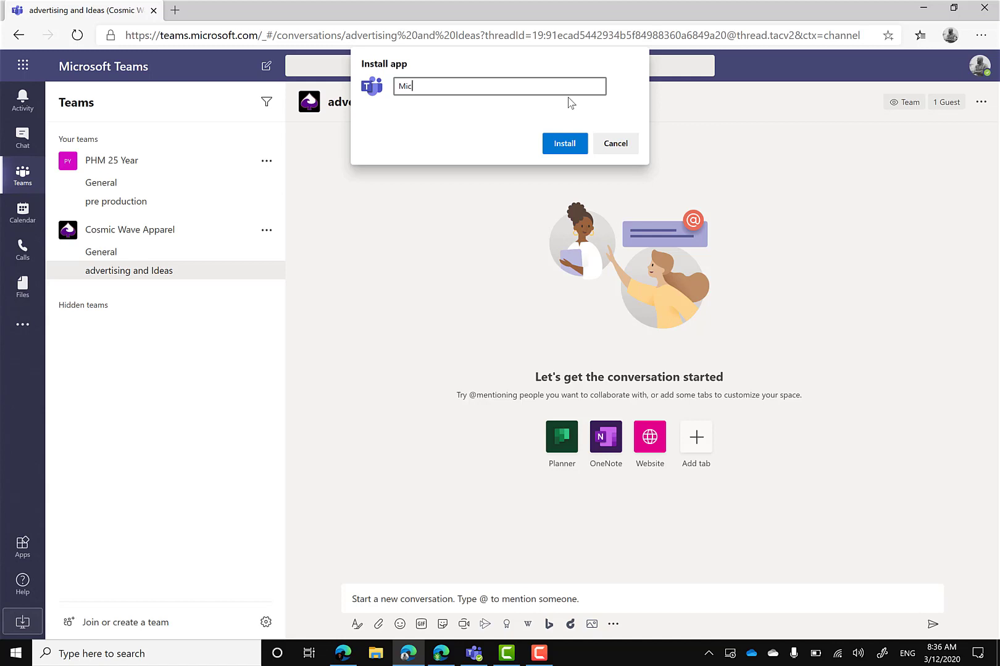
{"action": "type", "text": "t Teams - ERROL E"}
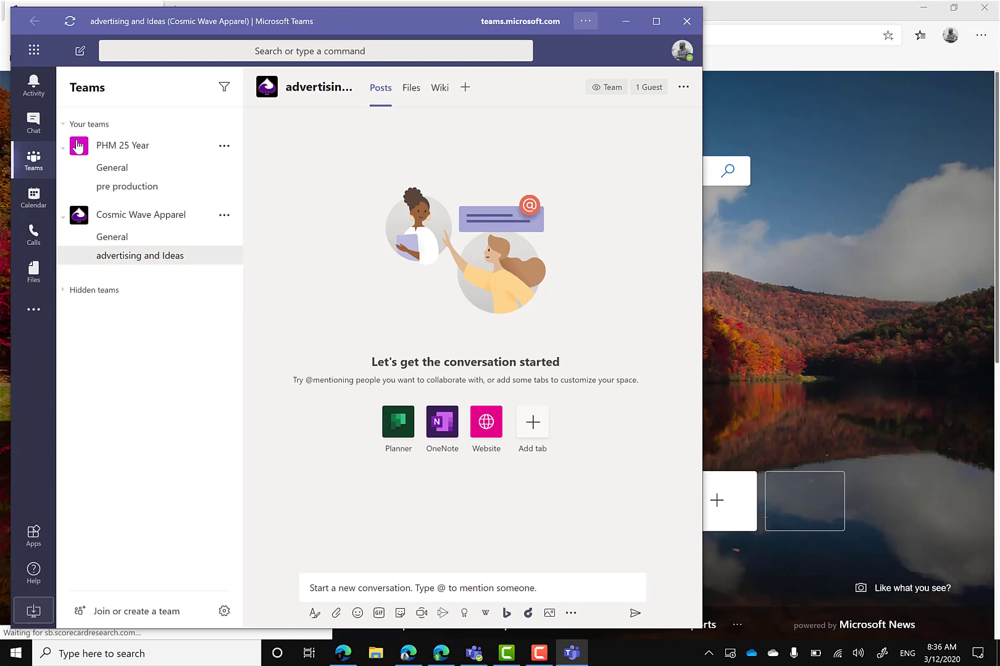
Check Calendar and Teams in the installed app, minimize it, and switch to the 1 Core Financial window.
{"action": "left_click", "coordinate": [37, 208]}
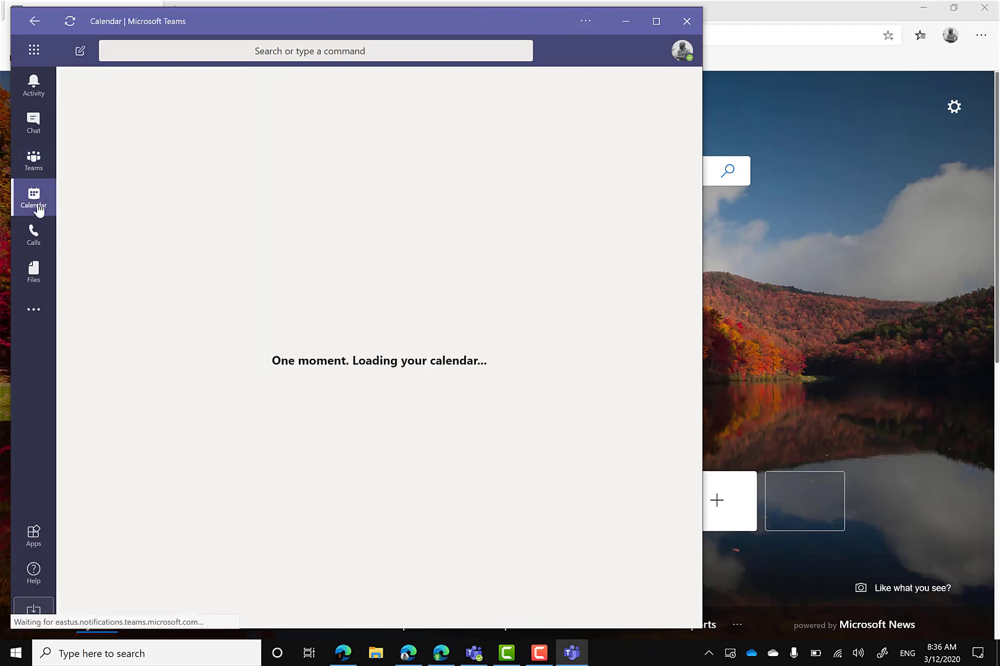
{"action": "left_click", "coordinate": [42, 162]}
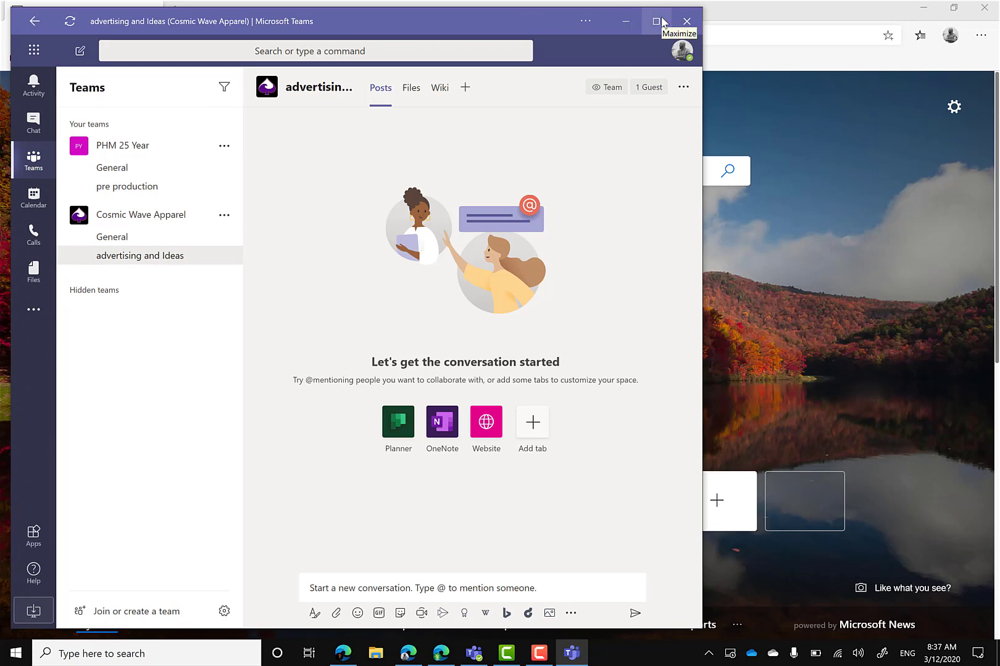
{"action": "left_click", "coordinate": [625, 22]}
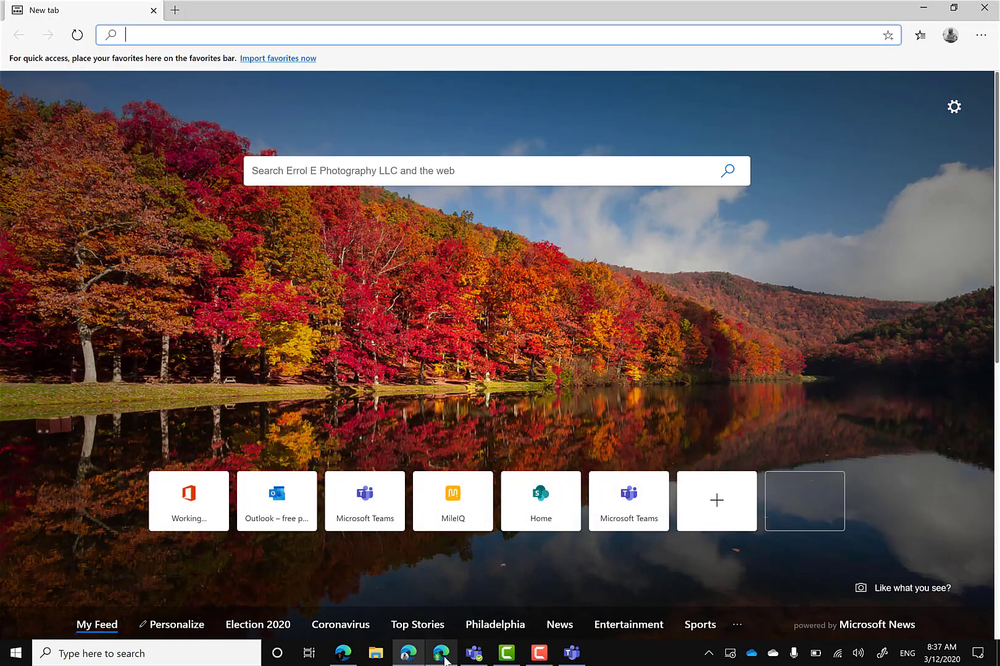
{"action": "left_click", "coordinate": [443, 657]}
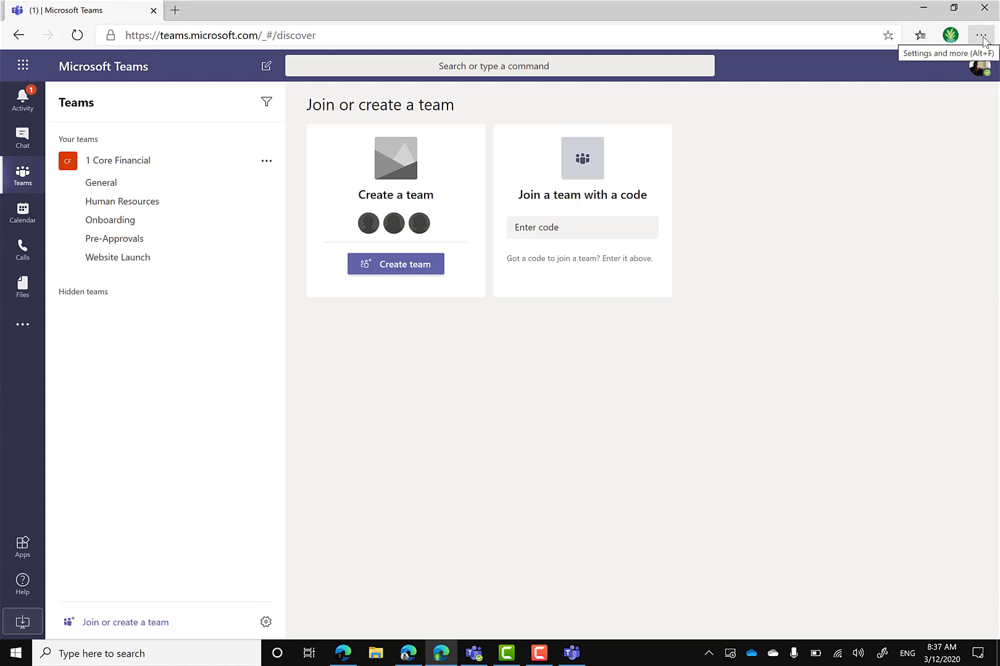
Install the 1 Core Financial Teams site as an app named 'Microsoft Teams - 1 Core'.
{"action": "left_click", "coordinate": [981, 37]}
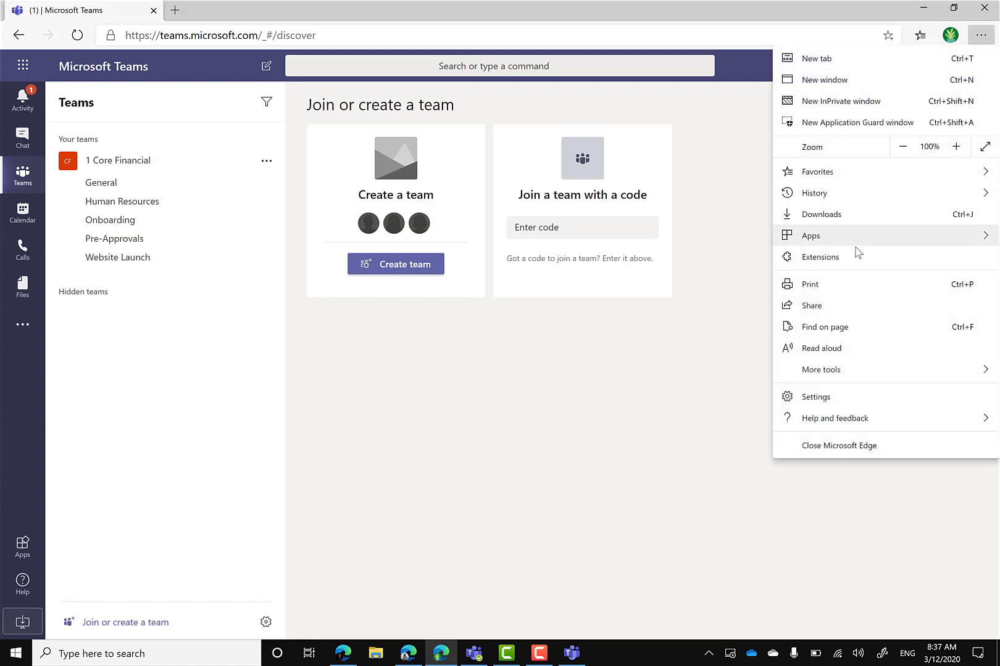
{"action": "mouse_move", "coordinate": [832, 242]}
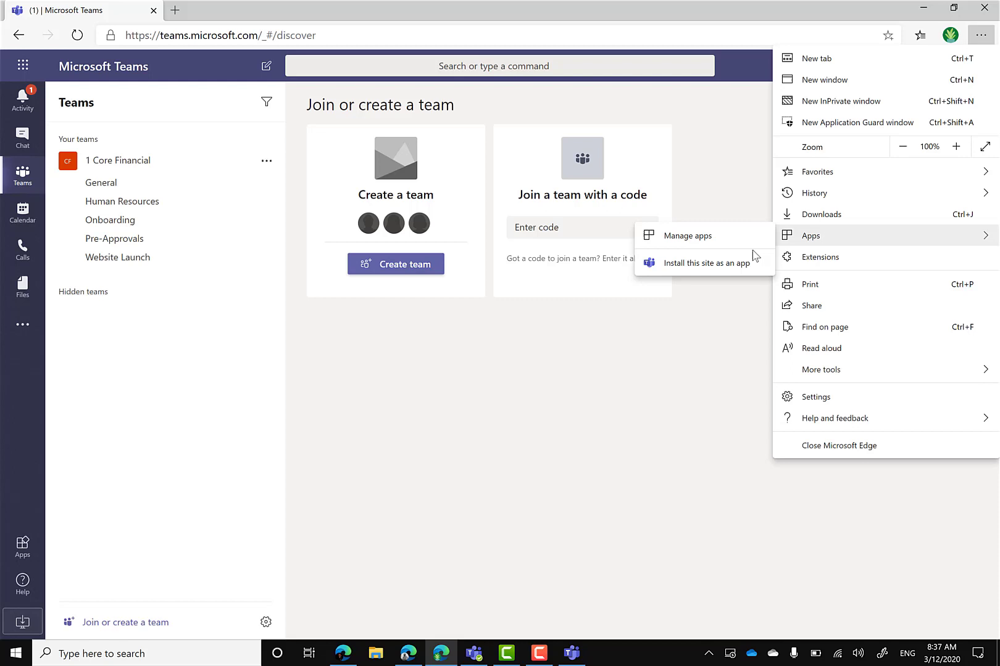
{"action": "left_click", "coordinate": [720, 271]}
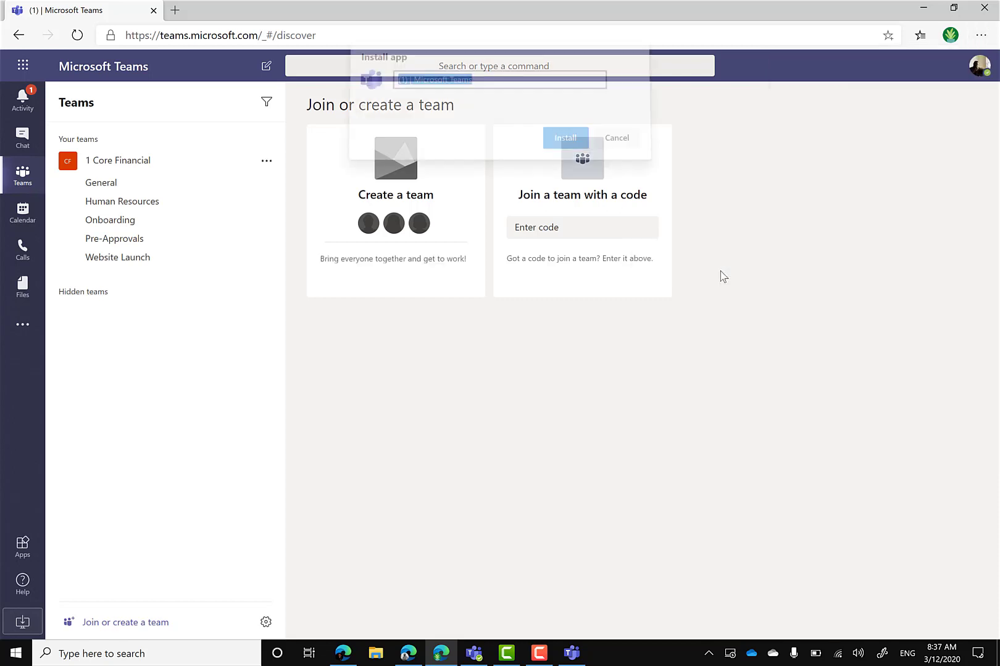
{"action": "key", "text": "Home"}
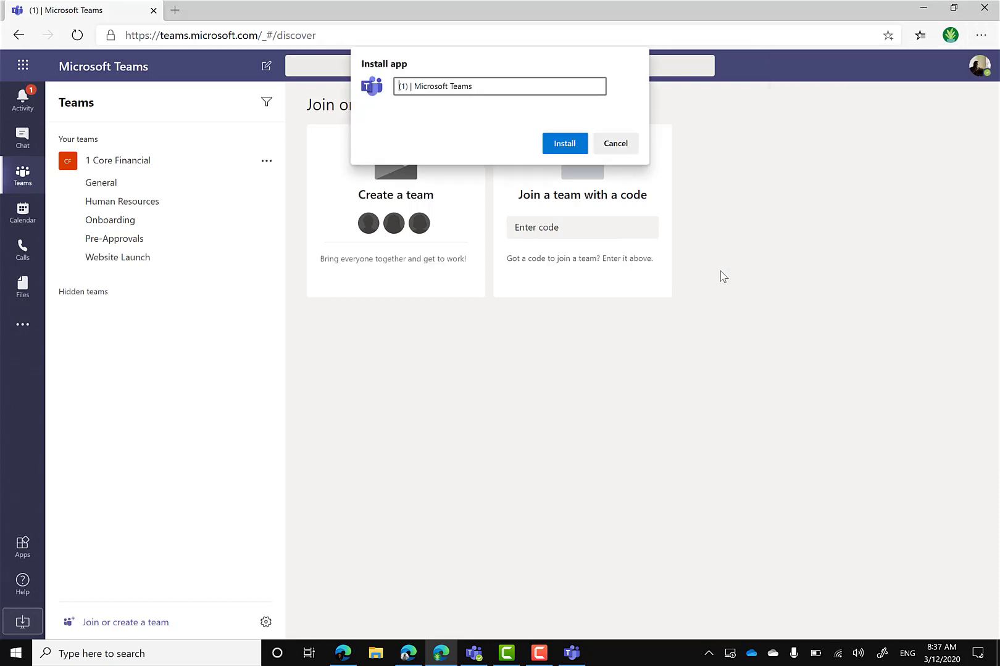
{"action": "key", "text": "Right"}
{"action": "key", "text": "Right"}
{"action": "key", "text": "Right"}
{"action": "key", "text": "BackSpace"}
{"action": "key", "text": "BackSpace"}
{"action": "key", "text": "BackSpace"}
{"action": "key", "text": "BackSpace"}
{"action": "type", "text": "1 Core"}
{"action": "left_click", "coordinate": [557, 145]}
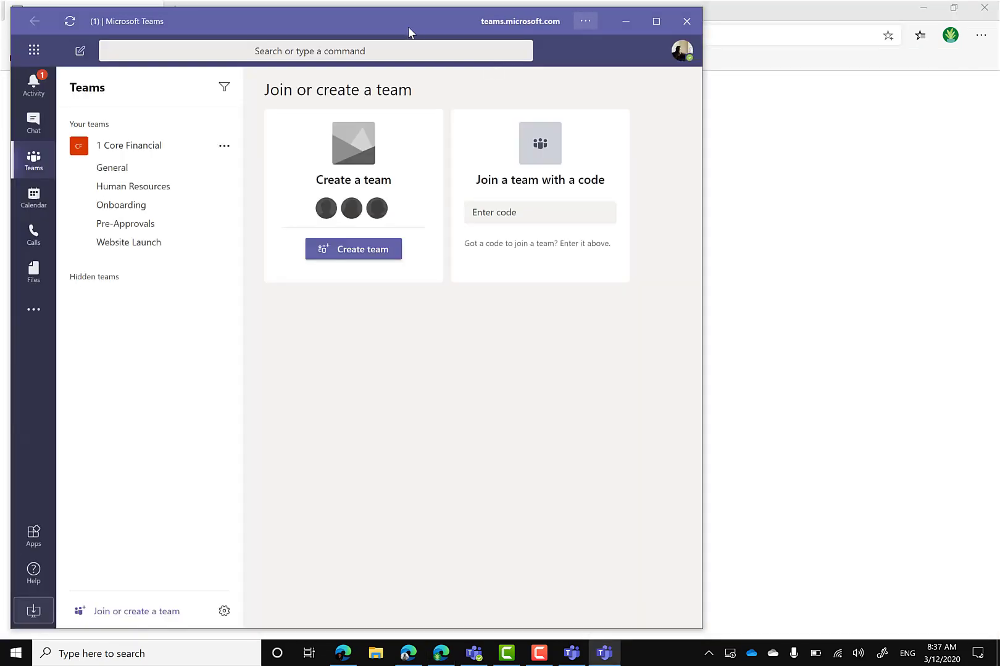
Arrange the 1 Core and Cosmic Wave Apparel Teams windows side by side, then close both.
{"action": "left_click_drag", "start_coordinate": [386, 21], "coordinate": [501, 19]}
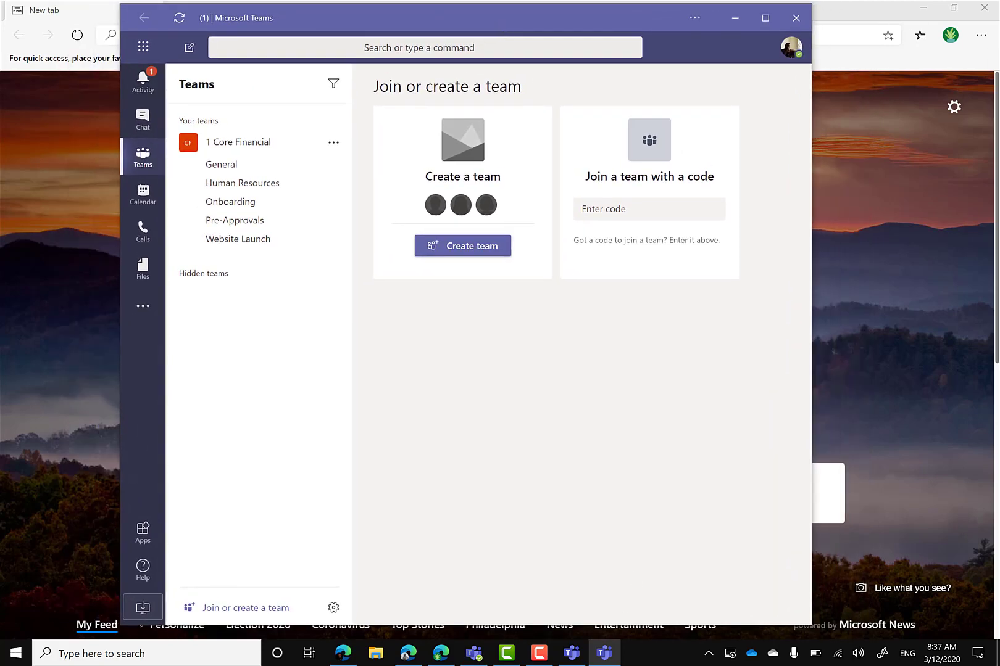
{"action": "left_click", "coordinate": [572, 654]}
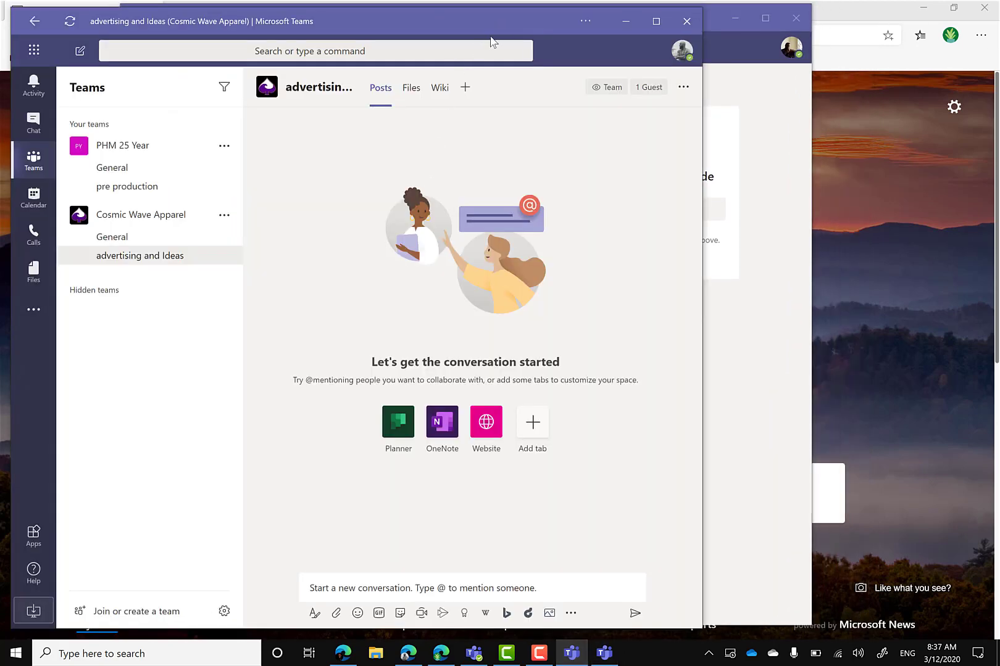
{"action": "left_click_drag", "start_coordinate": [486, 25], "coordinate": [316, 44]}
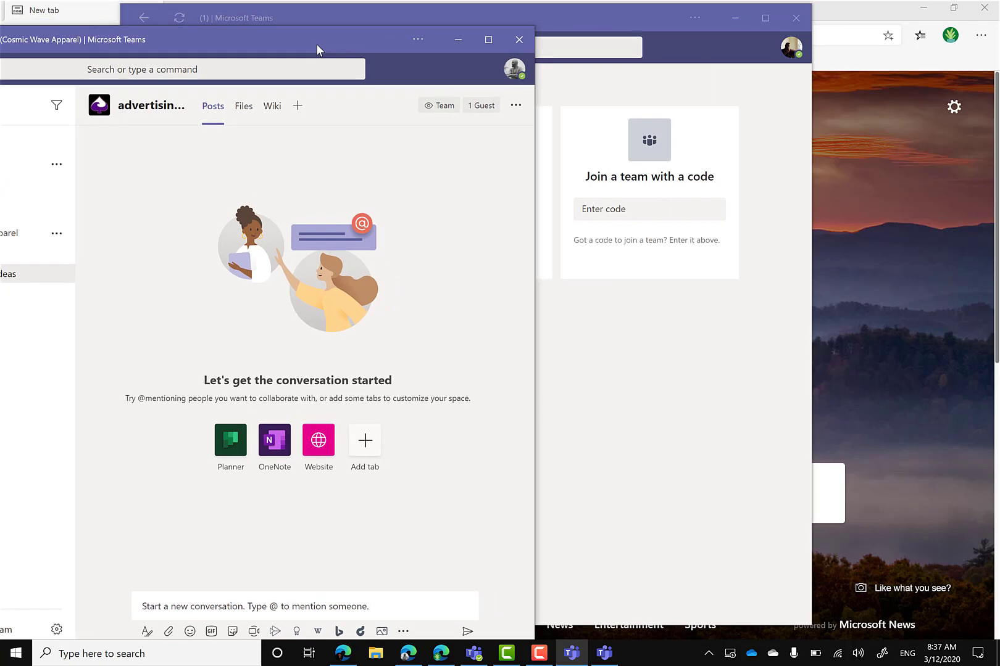
{"action": "left_click", "coordinate": [579, 23]}
{"action": "double_click", "coordinate": [579, 23]}
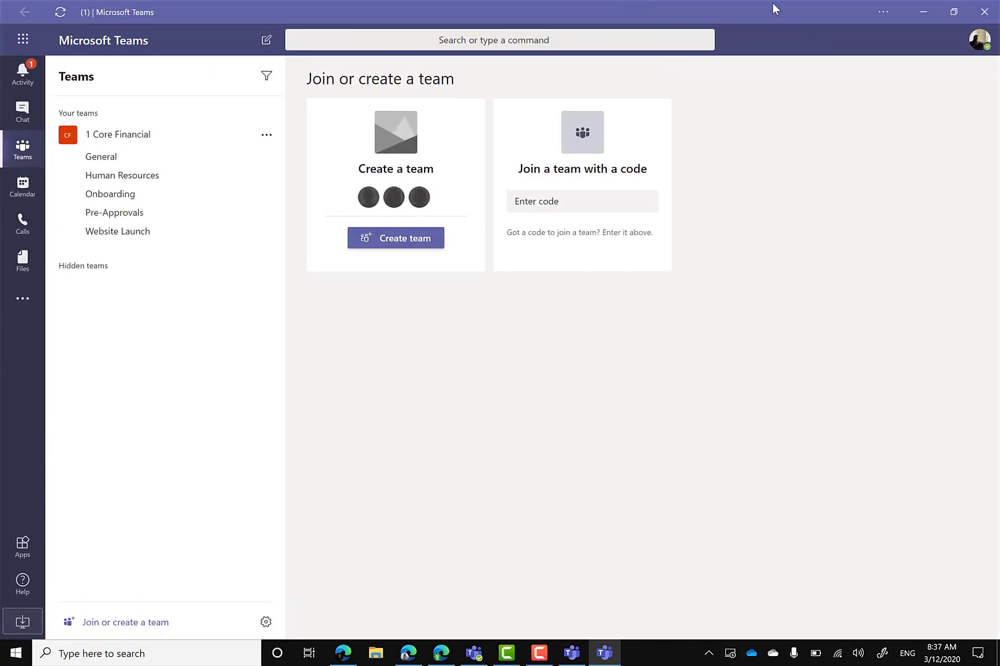
{"action": "left_click_drag", "start_coordinate": [769, 12], "coordinate": [697, 47]}
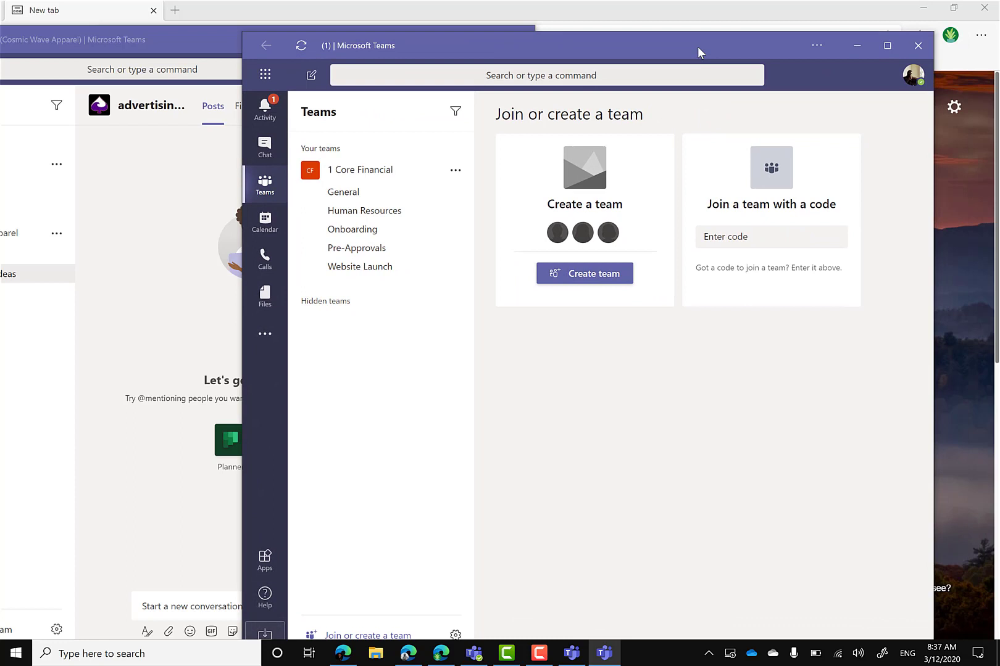
{"action": "left_click", "coordinate": [918, 45]}
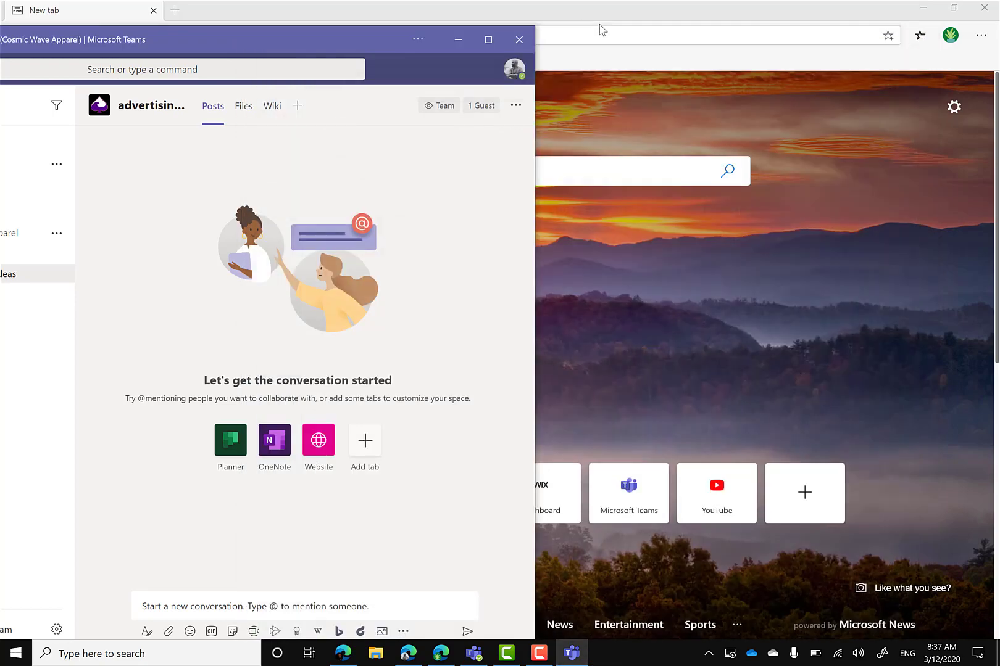
{"action": "left_click", "coordinate": [519, 38]}
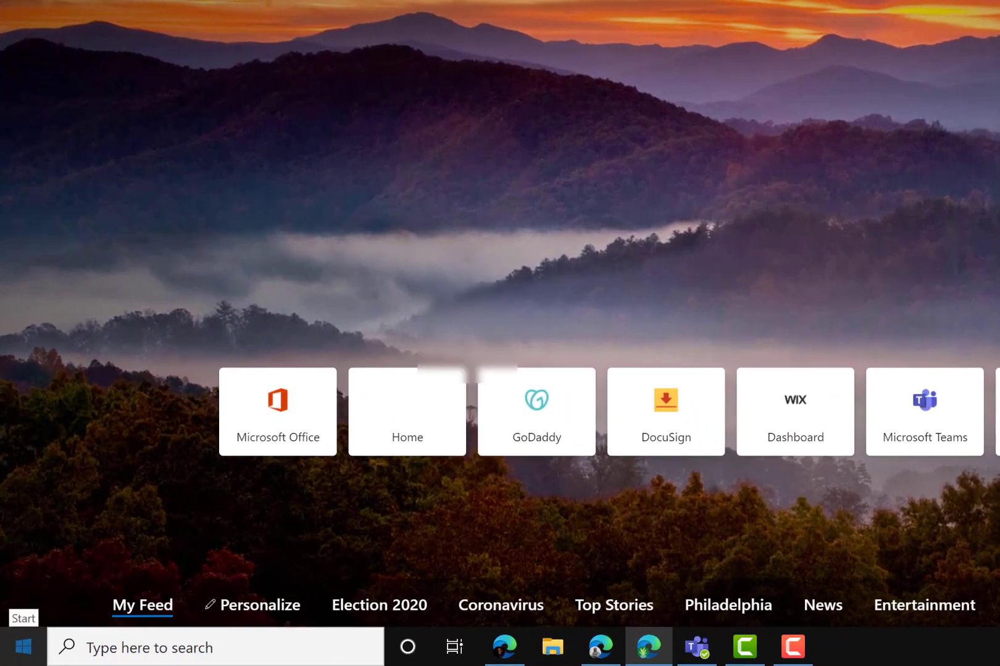
Launch the Cosmic Wave Apparel Teams app and 'Microsoft Teams - 1 Core' from the Start menu.
{"action": "left_click", "coordinate": [23, 647]}
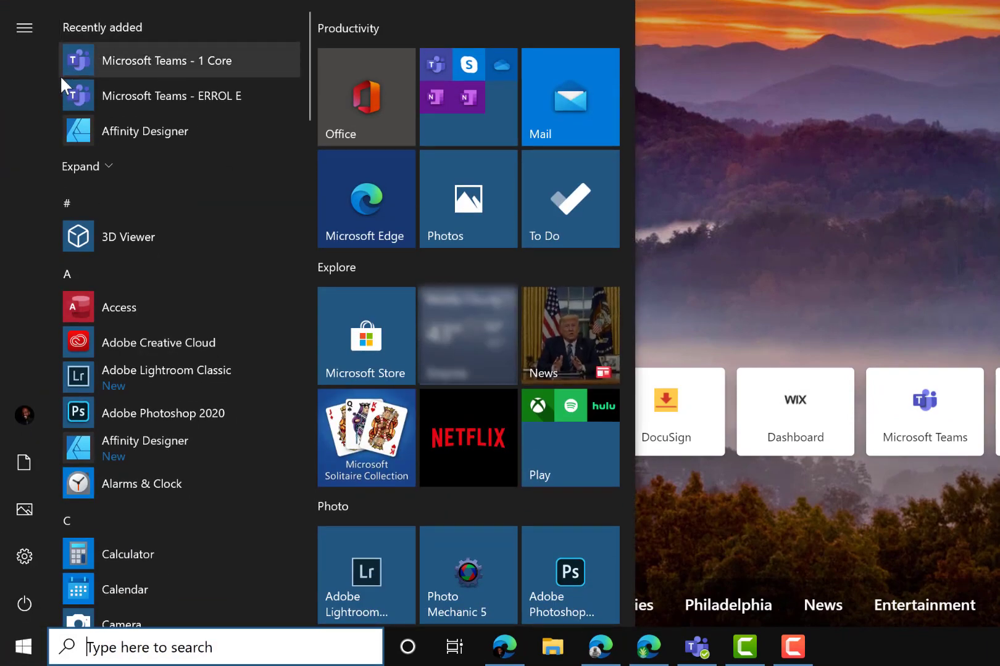
{"action": "left_click", "coordinate": [164, 93]}
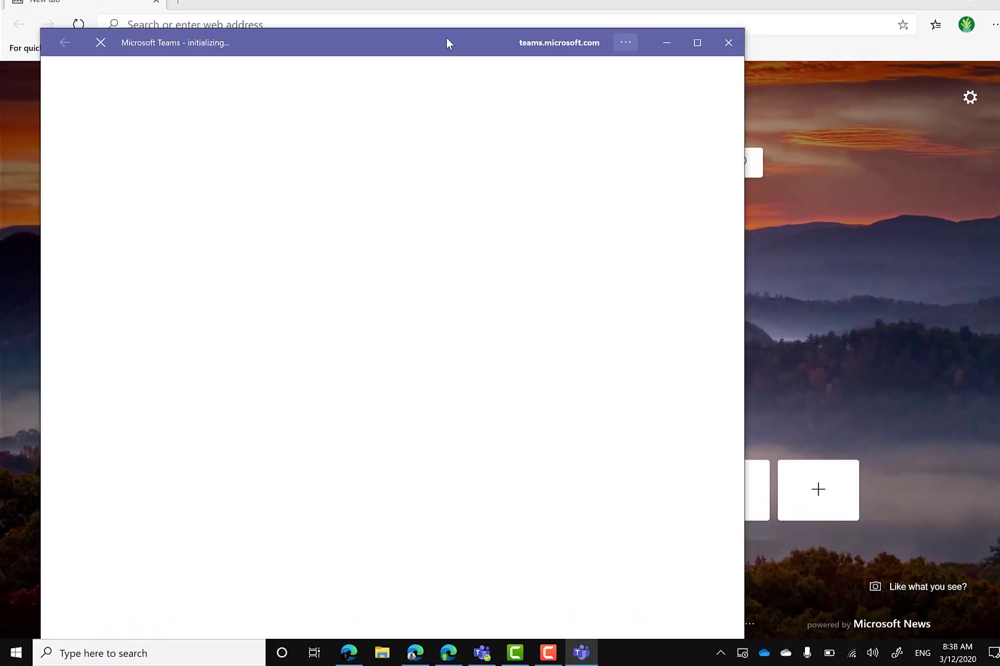
{"action": "left_click", "coordinate": [16, 653]}
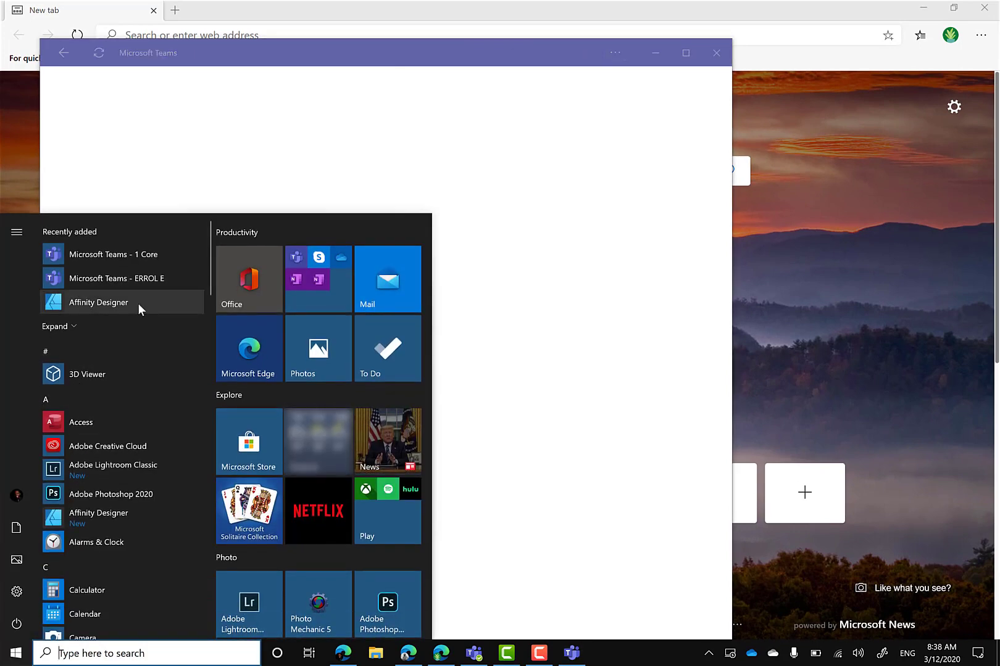
{"action": "left_click", "coordinate": [140, 255]}
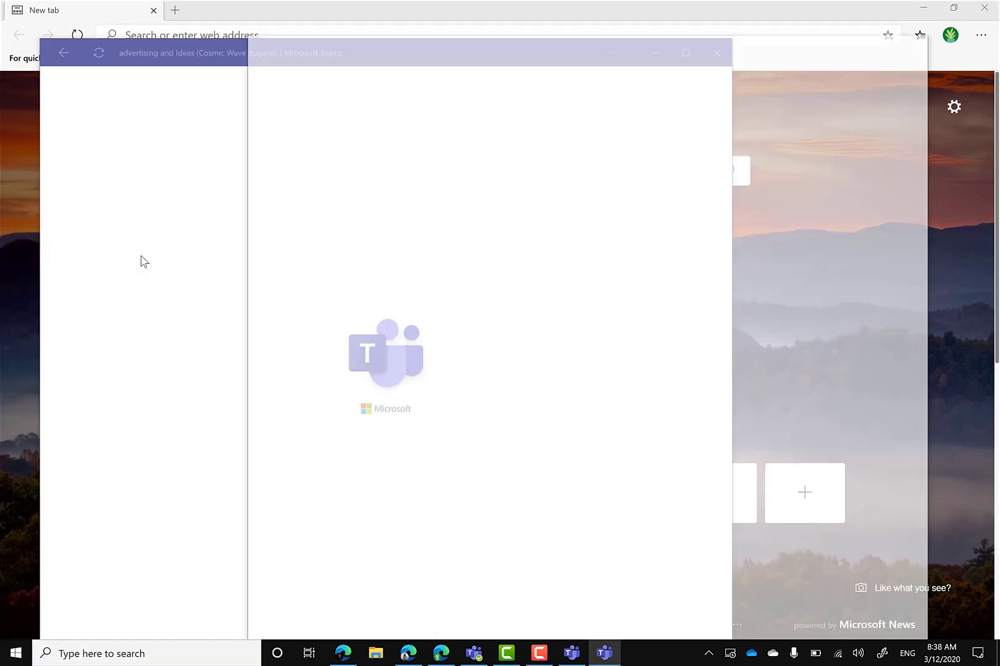
{"action": "left_click_drag", "start_coordinate": [511, 55], "coordinate": [561, 75]}
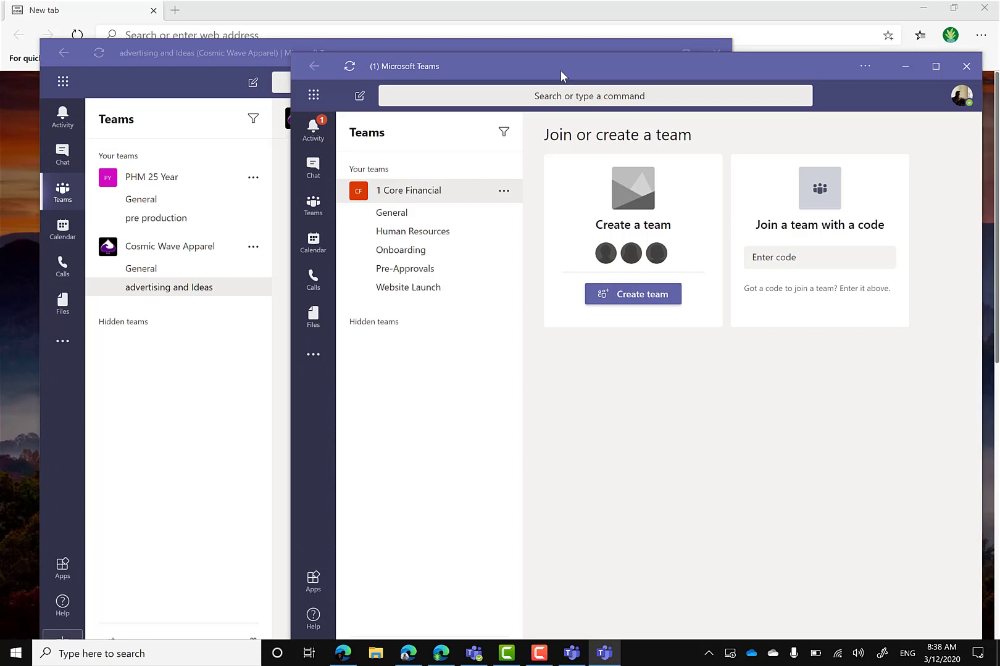
{"action": "key", "text": "super"}
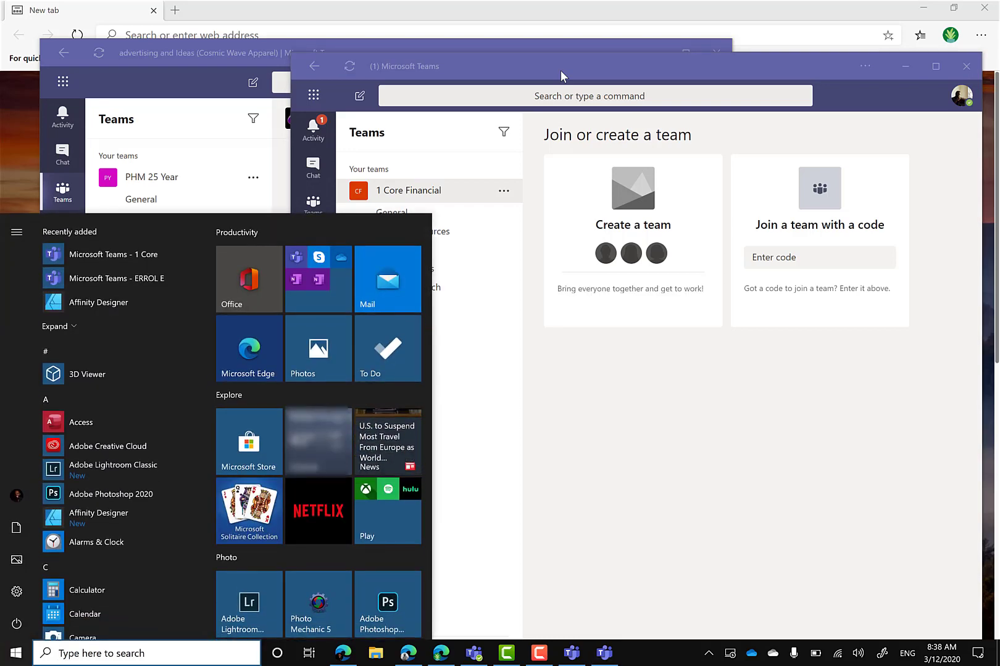
{"action": "key", "text": "Escape"}
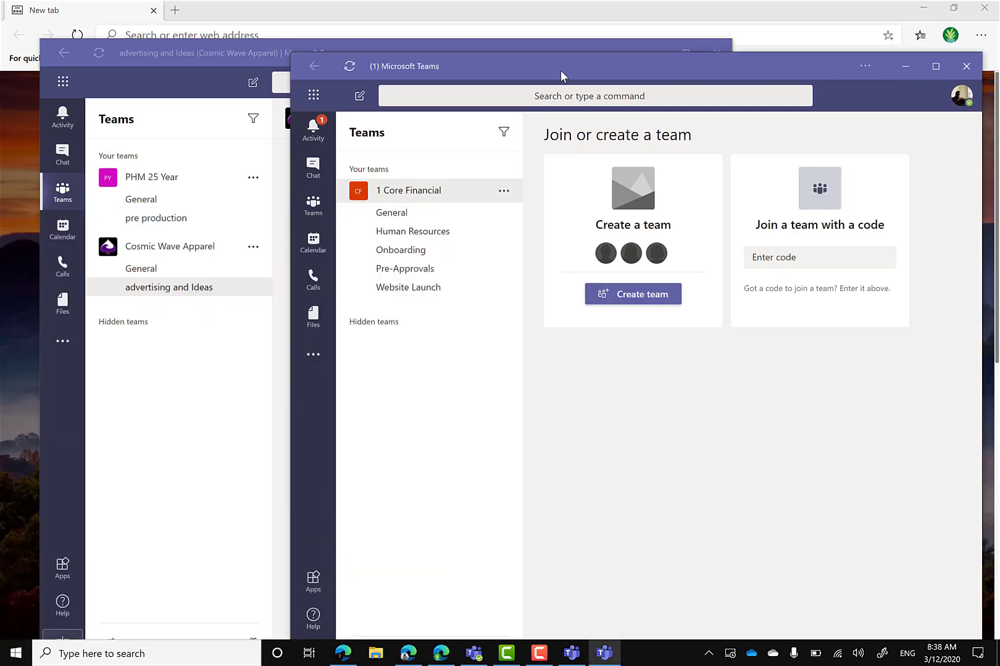